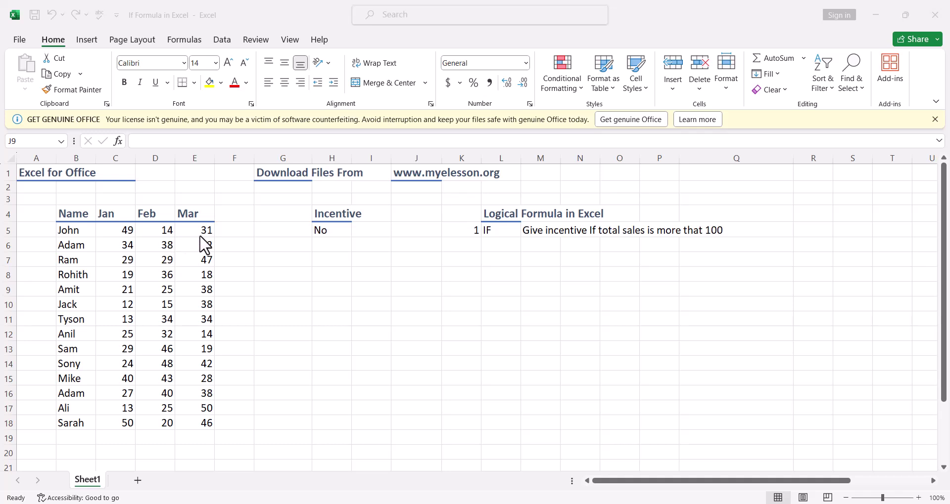
Enter a SUM formula in F5 that totals the first person's January to March sales, C5:E5.
{"action": "left_click", "coordinate": [242, 233]}
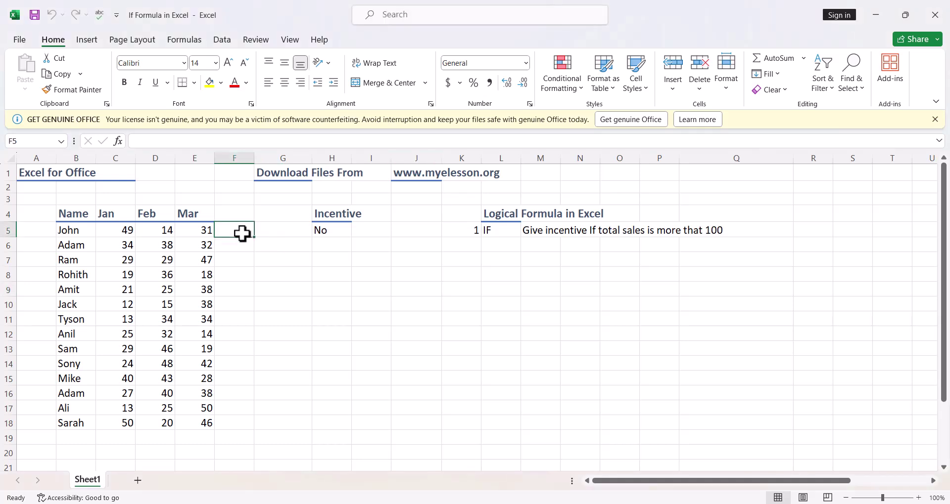
{"action": "type", "text": "=sum"}
{"action": "key", "text": "Tab"}
{"action": "key", "text": "Left"}
{"action": "key", "text": "shift+Left"}
{"action": "key", "text": "shift+Left"}
{"action": "key", "text": "ctrl+Return"}
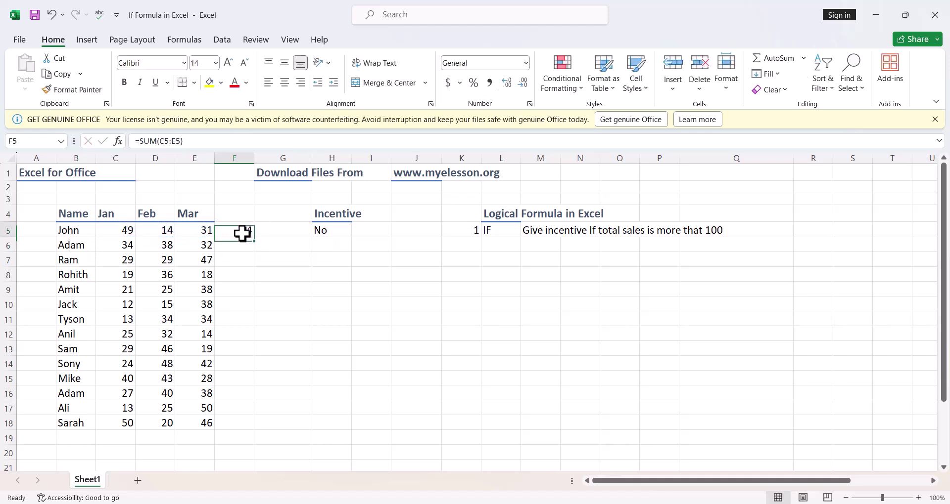
Copy the total formula from F5 down through F18.
{"action": "key", "text": "ctrl+c"}
{"action": "key", "text": "shift+Down"}
{"action": "key", "text": "shift+Down"}
{"action": "key", "text": "shift+Down"}
{"action": "key", "text": "shift+Down"}
{"action": "key", "text": "shift+Down"}
{"action": "key", "text": "shift+Down"}
{"action": "key", "text": "shift+Down"}
{"action": "key", "text": "shift+Down"}
{"action": "key", "text": "shift+Down"}
{"action": "key", "text": "shift+Down"}
{"action": "key", "text": "shift+Down"}
{"action": "key", "text": "shift+Down"}
{"action": "key", "text": "shift+Down"}
{"action": "key", "text": "shift+Down"}
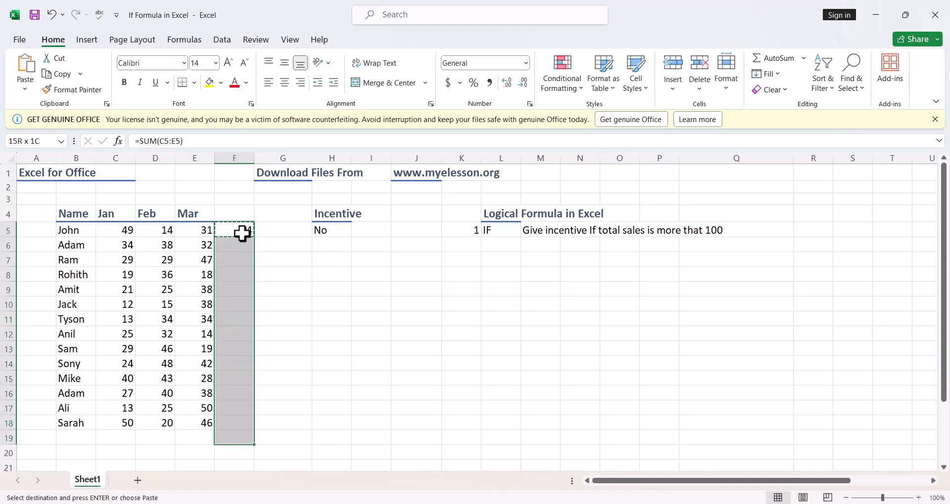
{"action": "key", "text": "shift+Up"}
{"action": "key", "text": "ctrl+v"}
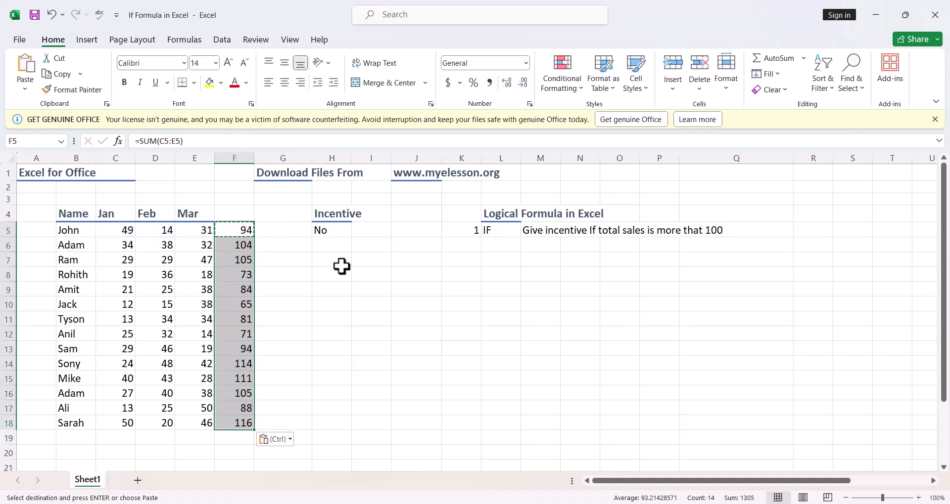
Highlight the totals above 100 in F6:F7 with yellow fill.
{"action": "left_click", "coordinate": [332, 270]}
{"action": "key", "text": "Left"}
{"action": "key", "text": "Left"}
{"action": "key", "text": "Up"}
{"action": "key", "text": "Up"}
{"action": "key", "text": "Escape"}
{"action": "key", "text": "Up"}
{"action": "key", "text": "Down"}
{"action": "key", "text": "shift+Down"}
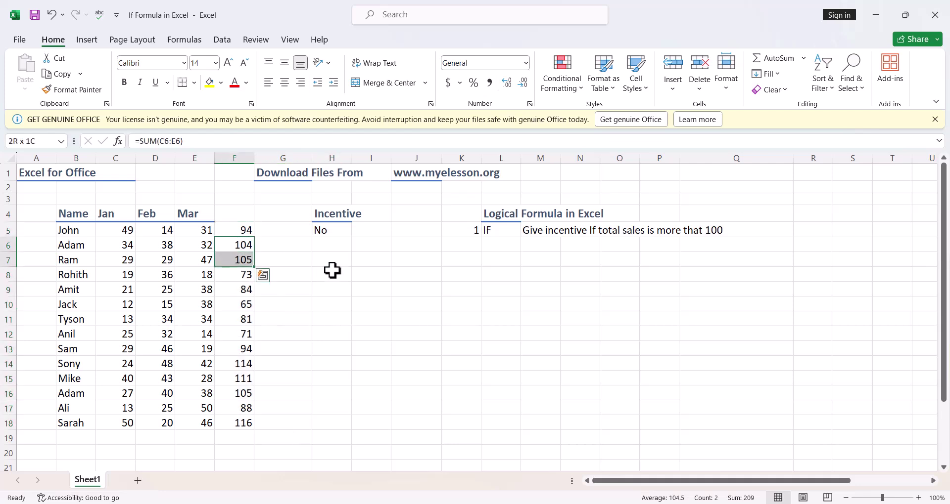
{"action": "left_click", "coordinate": [210, 83]}
Fill the remaining totals above 100, in F14:F16 and F18, with yellow.
{"action": "key", "text": "Down"}
{"action": "key", "text": "Down"}
{"action": "key", "text": "Down"}
{"action": "key", "text": "Down"}
{"action": "key", "text": "Down"}
{"action": "key", "text": "Down"}
{"action": "key", "text": "Down"}
{"action": "key", "text": "Down"}
{"action": "key", "text": "shift+Down"}
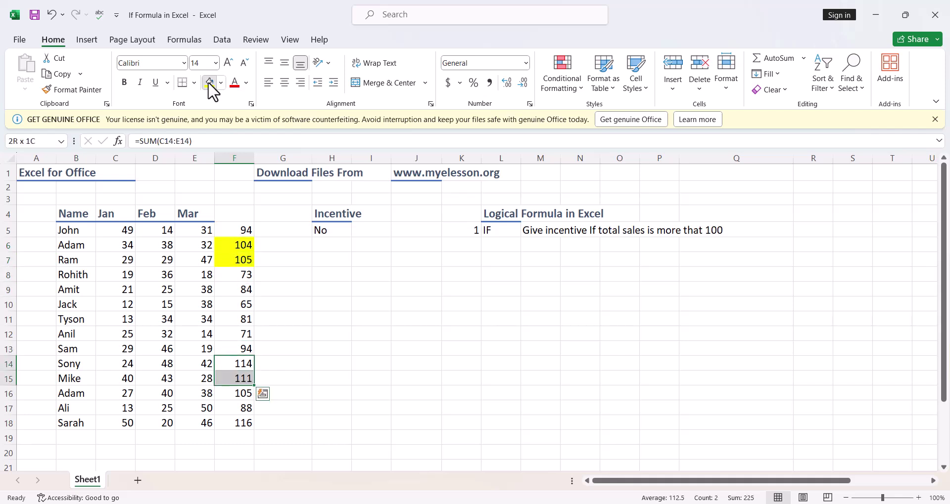
{"action": "left_click", "coordinate": [209, 82]}
{"action": "key", "text": "Down"}
{"action": "left_click", "coordinate": [210, 82]}
{"action": "key", "text": "Down"}
{"action": "key", "text": "Down"}
{"action": "left_click", "coordinate": [208, 83]}
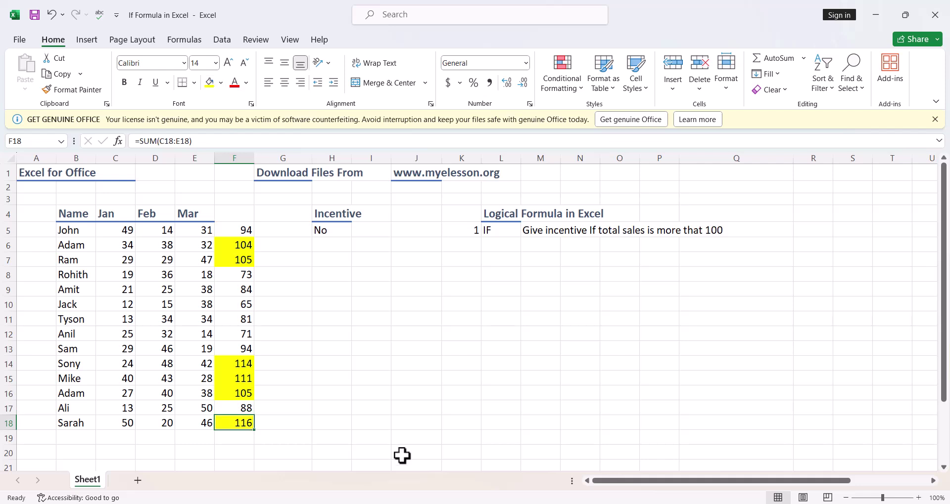
Undo the yellow highlights and the total formulas in column F.
{"action": "key", "text": "ctrl+z"}
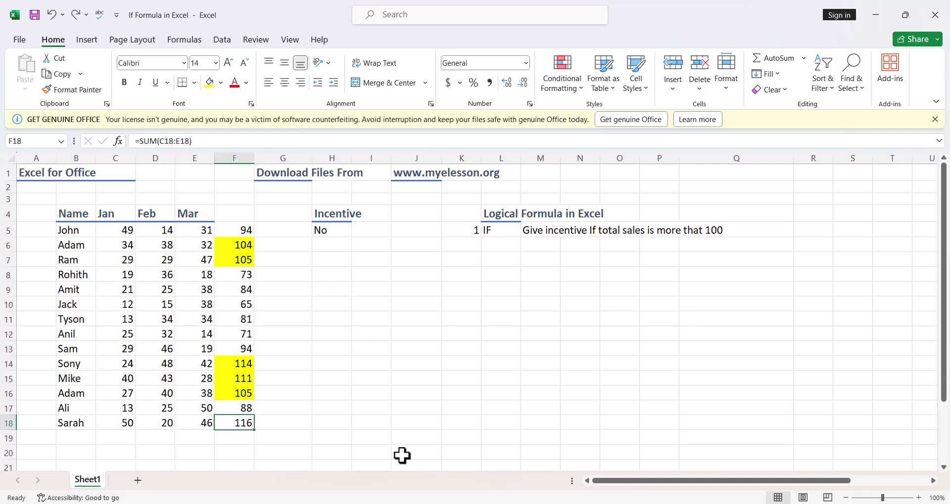
{"action": "key", "text": "ctrl+z"}
{"action": "key", "text": "ctrl+z"}
{"action": "key", "text": "ctrl+z"}
{"action": "key", "text": "ctrl+z"}
{"action": "key", "text": "ctrl+z"}
{"action": "key", "text": "ctrl+z"}
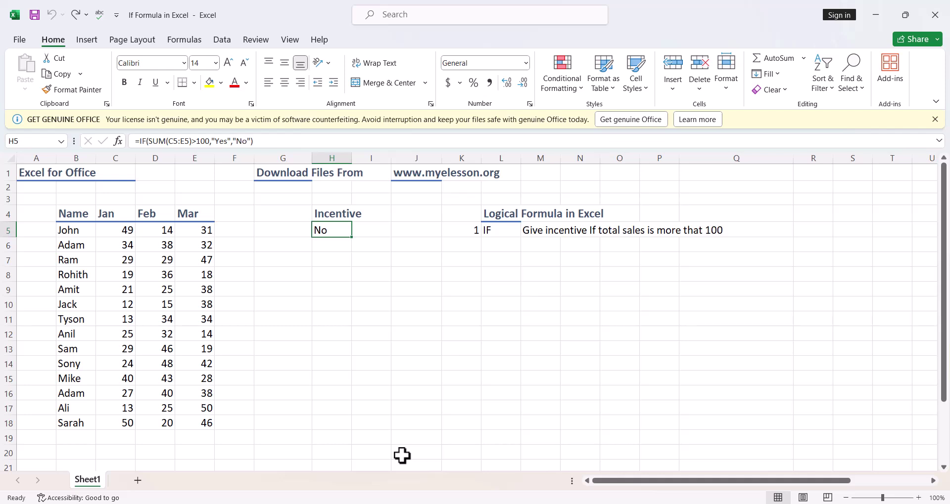
Copy the Incentive IF formula from H5 down through H18.
{"action": "key", "text": "ctrl+c"}
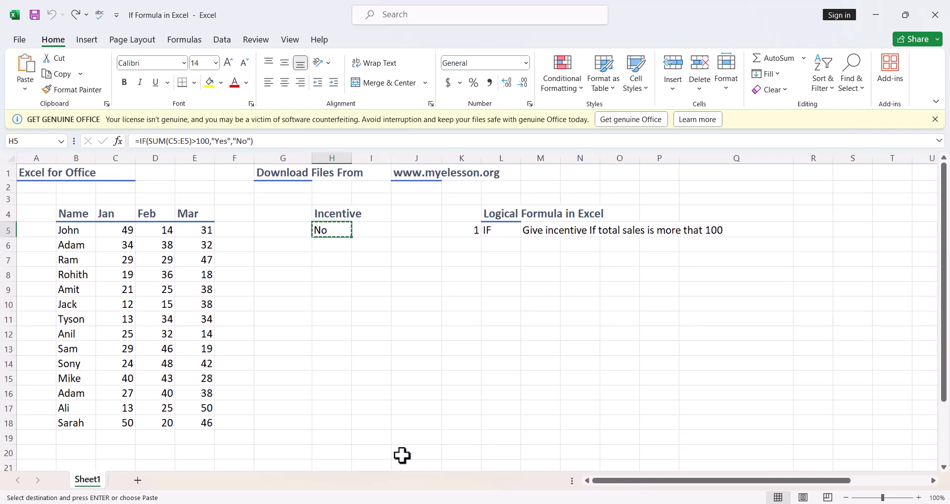
{"action": "key", "text": "shift+Down"}
{"action": "key", "text": "shift+Down"}
{"action": "key", "text": "shift+Down"}
{"action": "key", "text": "shift+Down"}
{"action": "key", "text": "shift+Down"}
{"action": "key", "text": "shift+Down"}
{"action": "key", "text": "shift+Down"}
{"action": "key", "text": "shift+Down"}
{"action": "key", "text": "shift+Down"}
{"action": "key", "text": "shift+Down"}
{"action": "key", "text": "shift+Down"}
{"action": "key", "text": "shift+Down"}
{"action": "key", "text": "shift+Down"}
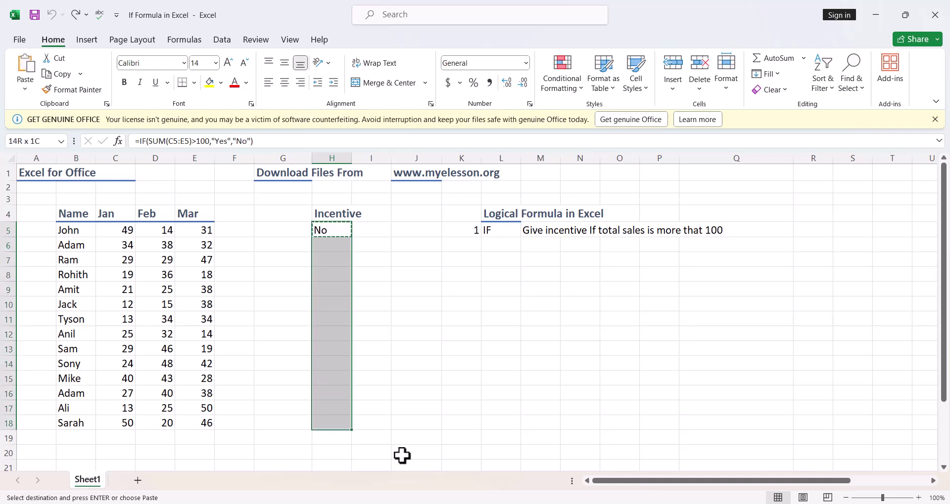
{"action": "key", "text": "ctrl+v"}
{"action": "key", "text": "Escape"}
{"action": "key", "text": "shift+BackSpace"}
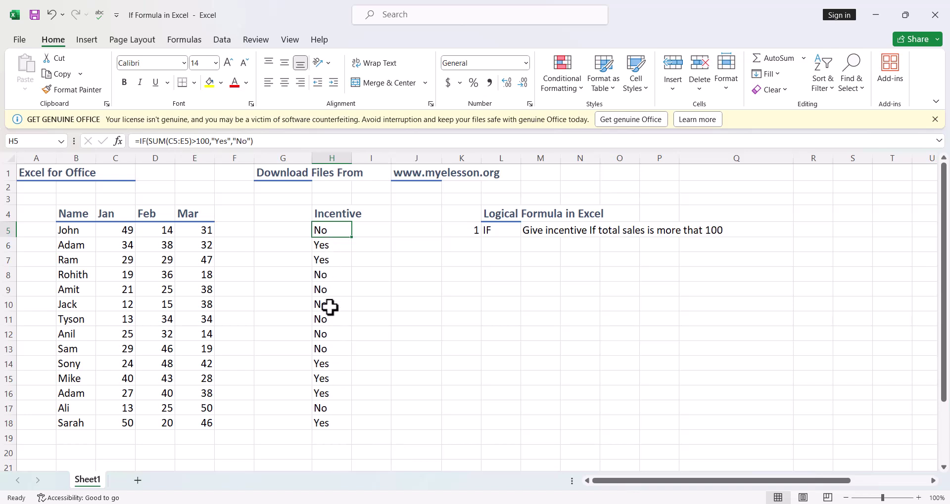
Check the copied formula in H14, and clear all the Incentive formulas in H5:H18.
{"action": "left_click", "coordinate": [326, 362]}
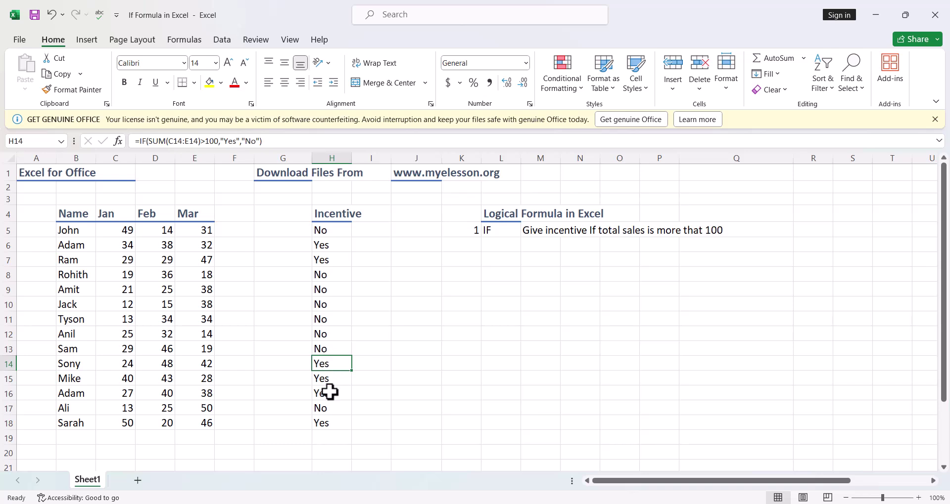
{"action": "key", "text": "Up"}
{"action": "key", "text": "Up"}
{"action": "key", "text": "Up"}
{"action": "key", "text": "Up"}
{"action": "key", "text": "Up"}
{"action": "key", "text": "Up"}
{"action": "key", "text": "Up"}
{"action": "key", "text": "Up"}
{"action": "key", "text": "Up"}
{"action": "key", "text": "Up"}
{"action": "key", "text": "Down"}
{"action": "key", "text": "shift+Down"}
{"action": "key", "text": "shift+Down"}
{"action": "key", "text": "shift+Down"}
{"action": "key", "text": "shift+Down"}
{"action": "key", "text": "shift+Down"}
{"action": "key", "text": "shift+Down"}
{"action": "key", "text": "shift+Down"}
{"action": "key", "text": "shift+Down"}
{"action": "key", "text": "shift+Down"}
{"action": "key", "text": "shift+Down"}
{"action": "key", "text": "shift+Down"}
{"action": "key", "text": "shift+Down"}
{"action": "key", "text": "shift+Down"}
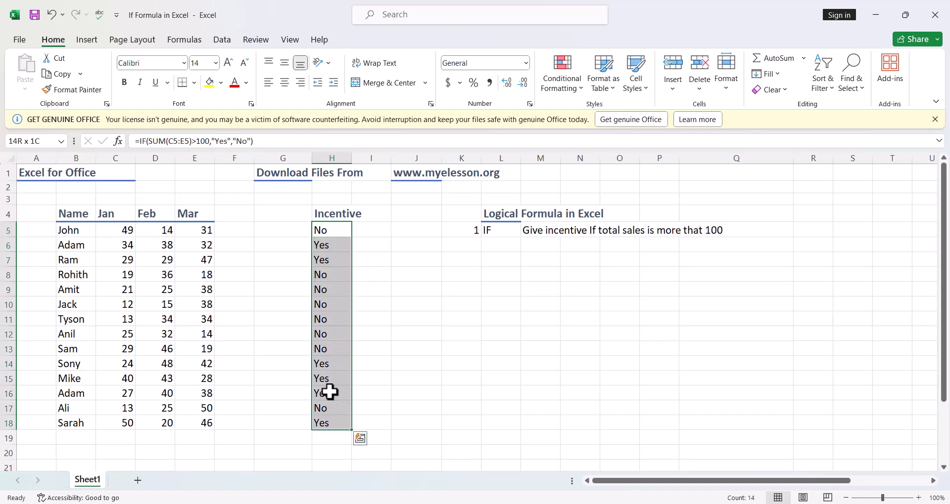
{"action": "key", "text": "Delete"}
{"action": "key", "text": "shift+Up"}
{"action": "key", "text": "shift+Up"}
{"action": "key", "text": "shift+Up"}
{"action": "key", "text": "shift+Up"}
{"action": "key", "text": "shift+Up"}
{"action": "key", "text": "shift+Up"}
{"action": "key", "text": "shift+Up"}
{"action": "key", "text": "shift+Up"}
{"action": "key", "text": "shift+Up"}
{"action": "key", "text": "shift+Up"}
{"action": "key", "text": "shift+Up"}
{"action": "key", "text": "shift+Up"}
{"action": "key", "text": "shift+Up"}
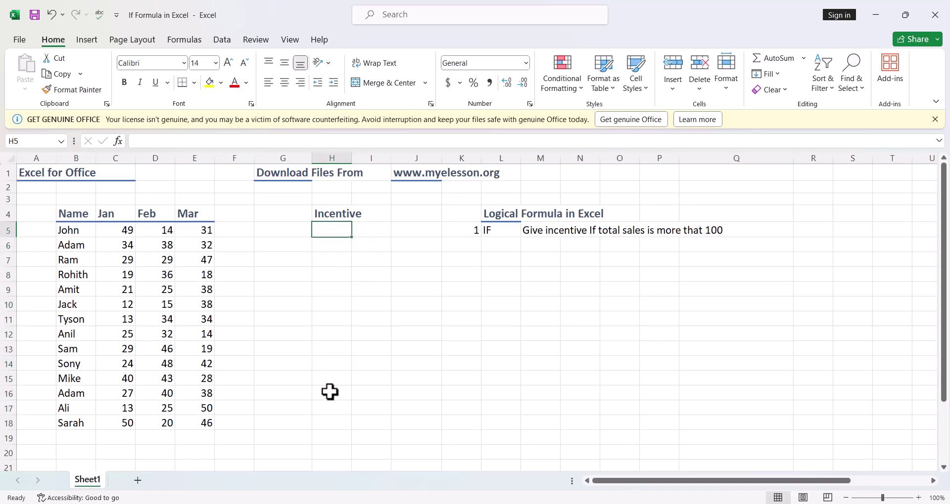
Undo the last clearing and delete only the Incentive formulas in H6:H18, keeping the one in H5.
{"action": "key", "text": "ctrl+z"}
{"action": "key", "text": "Down"}
{"action": "key", "text": "shift+Down"}
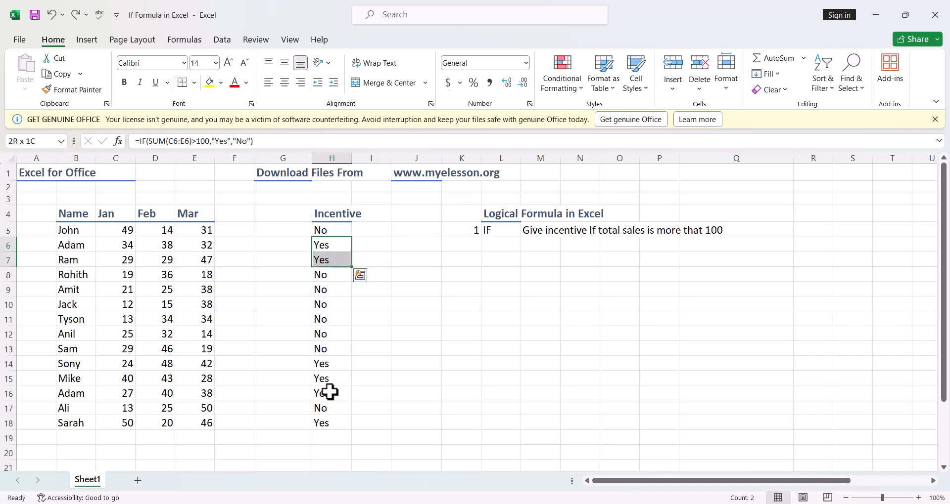
{"action": "key", "text": "shift+Down"}
{"action": "key", "text": "shift+Down"}
{"action": "key", "text": "shift+Down"}
{"action": "key", "text": "shift+Down"}
{"action": "key", "text": "shift+Down"}
{"action": "key", "text": "shift+Down"}
{"action": "key", "text": "shift+Down"}
{"action": "key", "text": "shift+Down"}
{"action": "key", "text": "shift+Down"}
{"action": "key", "text": "shift+Down"}
{"action": "key", "text": "shift+Down"}
{"action": "key", "text": "Delete"}
{"action": "key", "text": "Up"}
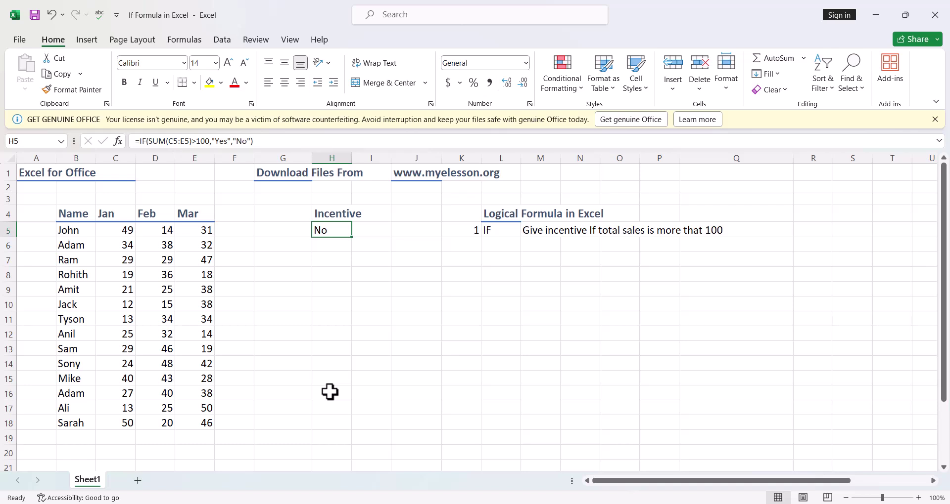
Enter =IF(SUM(C6:E6)>100, "Give Incentive","No Incentive") in H6, using the existing formula in H5 as reference.
{"action": "key", "text": "F2"}
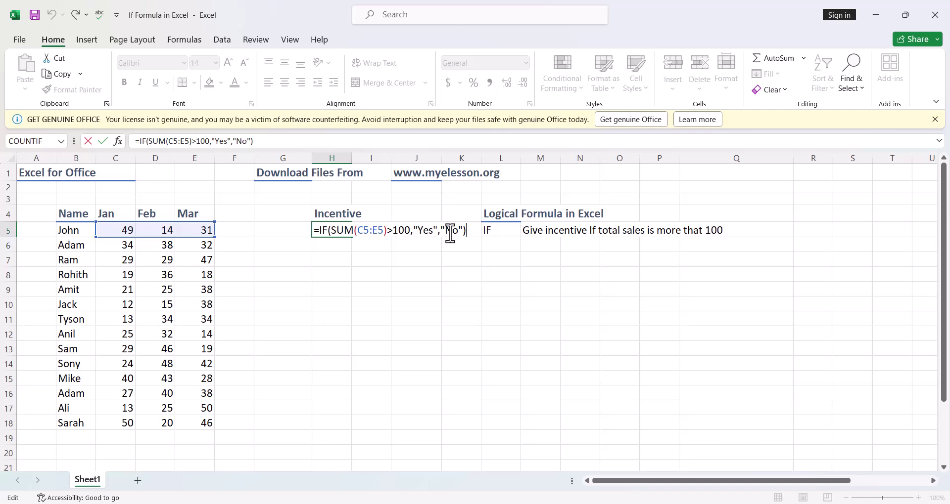
{"action": "key", "text": "Return"}
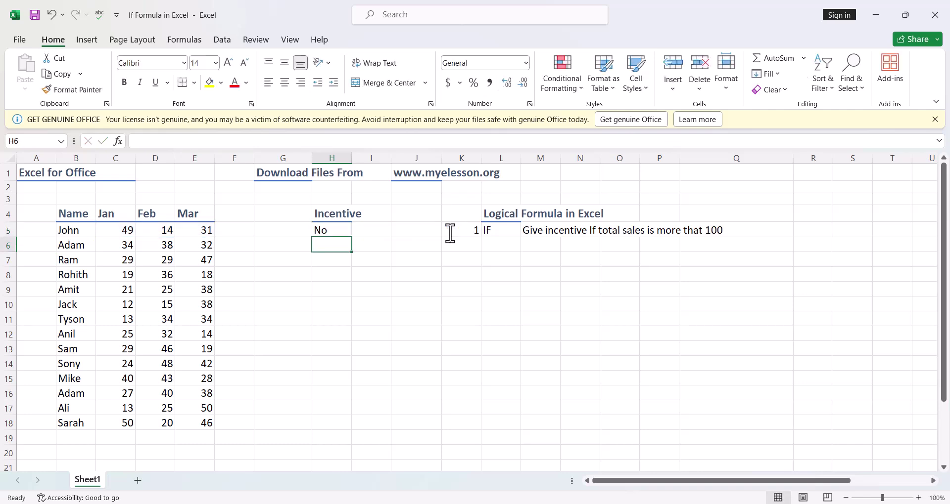
{"action": "type", "text": "=if"}
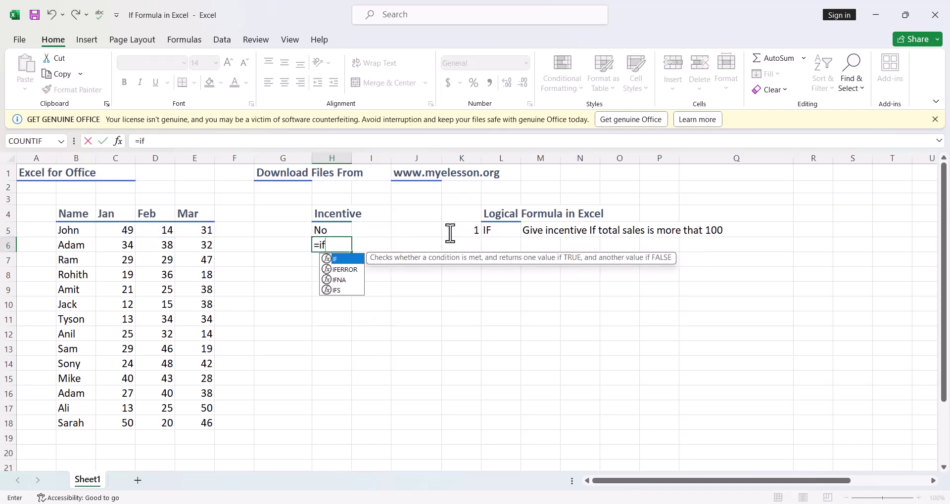
{"action": "type", "text": "("}
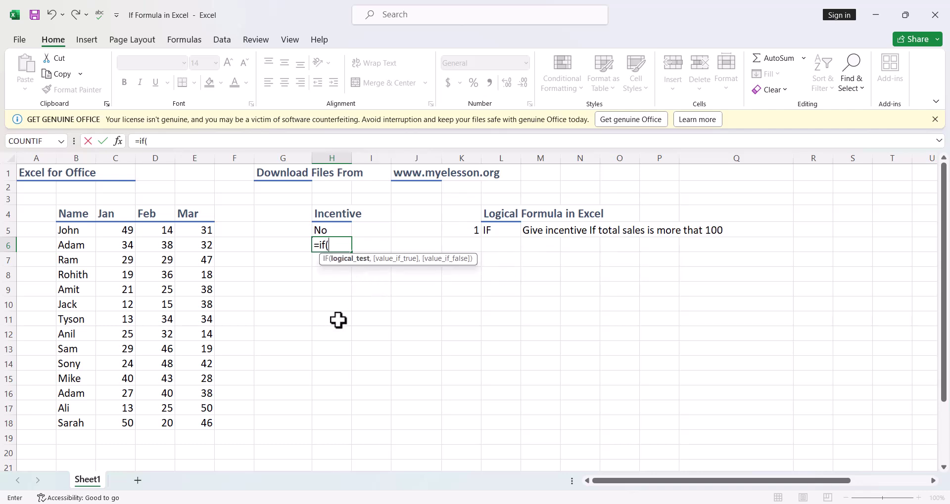
{"action": "type", "text": "sum"}
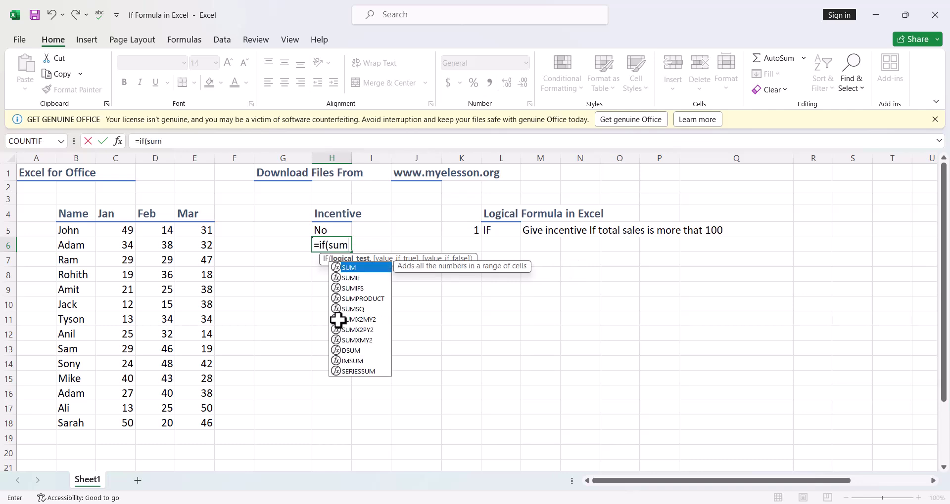
{"action": "key", "text": "Tab"}
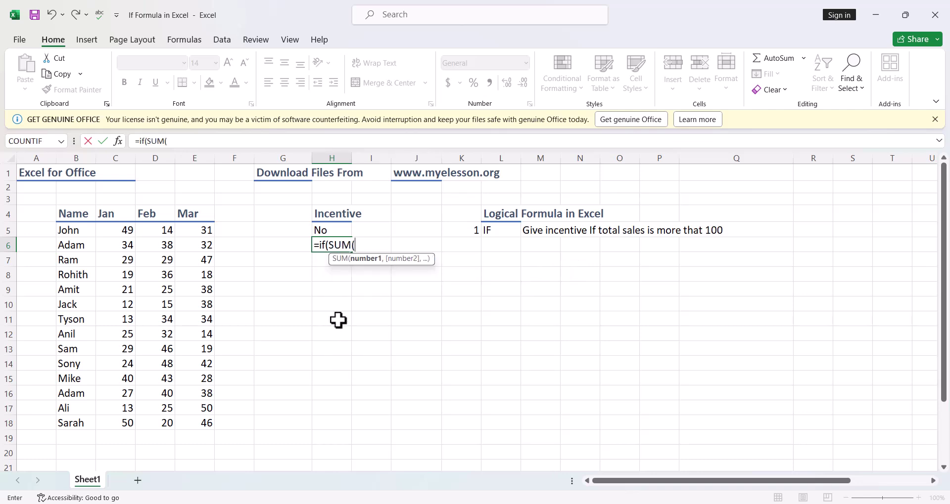
{"action": "left_click_drag", "start_coordinate": [111, 246], "coordinate": [212, 248]}
{"action": "key", "text": "F2"}
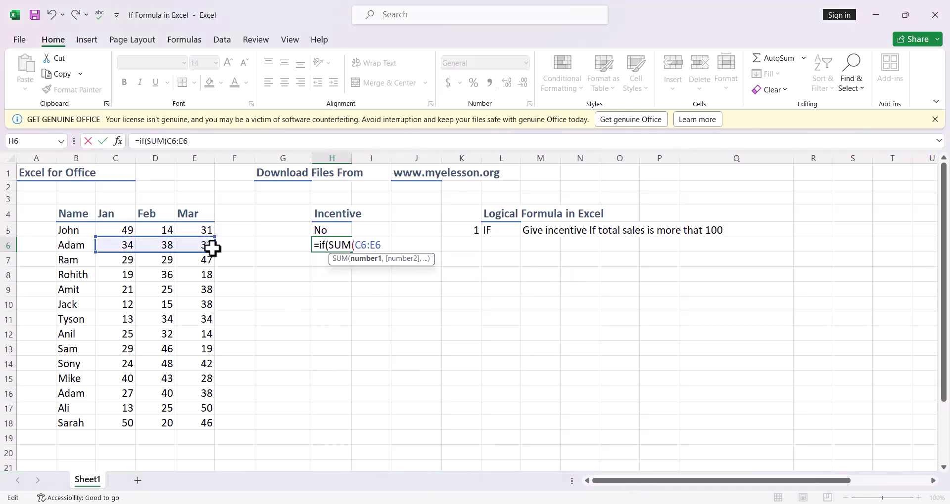
{"action": "type", "text": ")>100"}
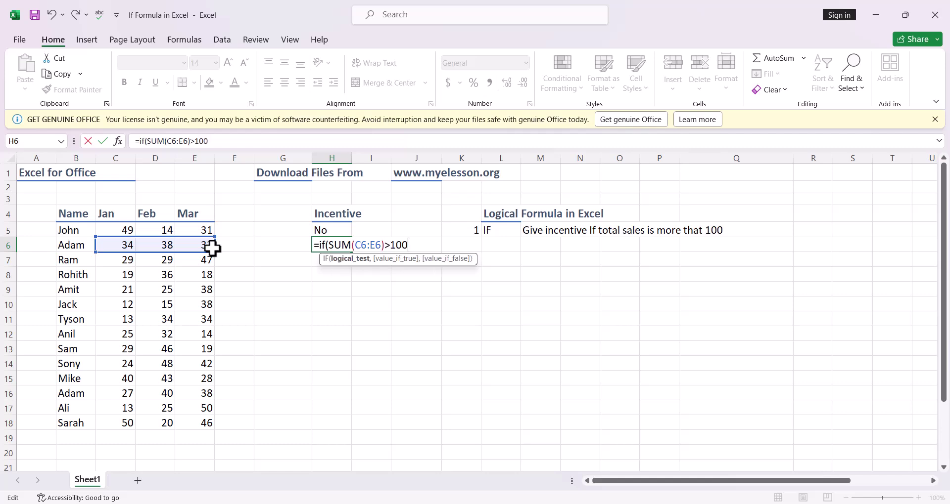
{"action": "type", "text": ","}
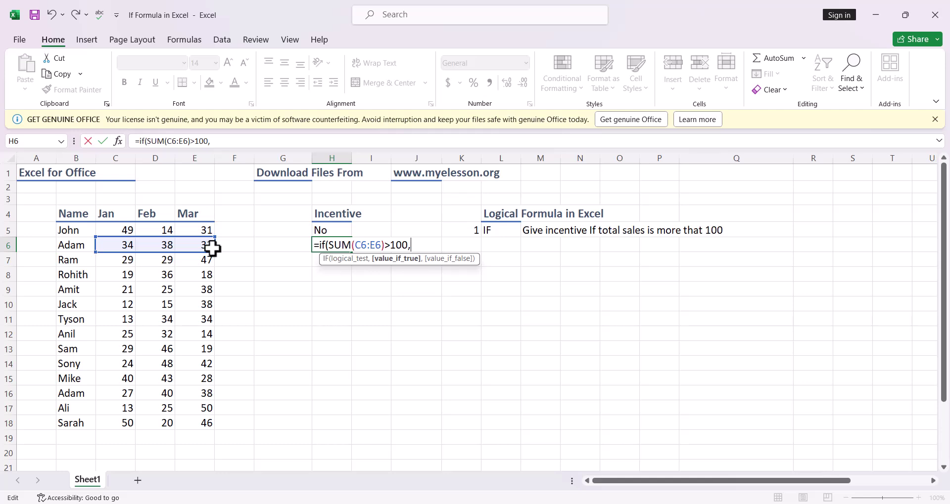
{"action": "type", "text": " \""}
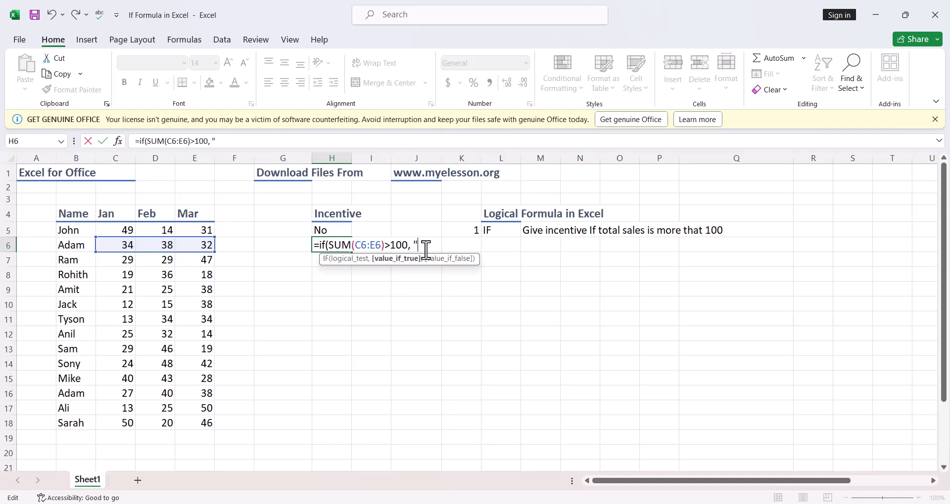
{"action": "type", "text": "Give Incentive\","}
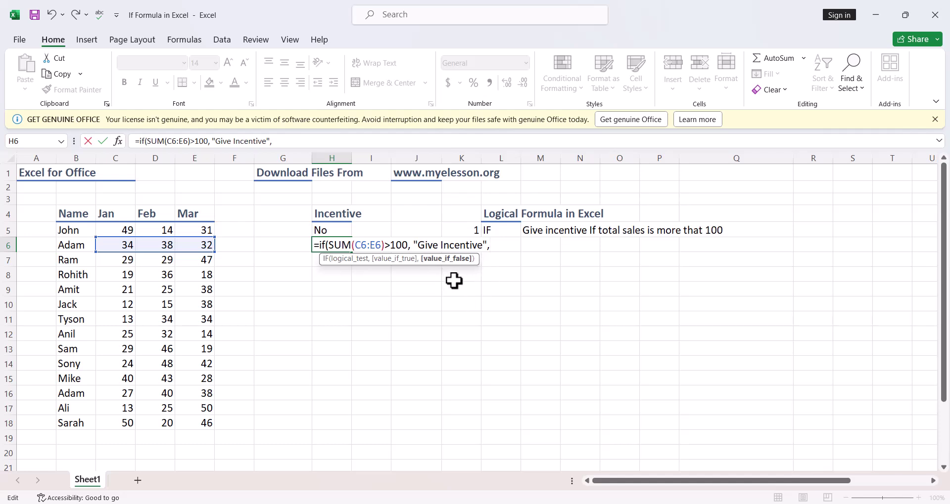
{"action": "type", "text": "\"No Incentive\")"}
{"action": "key", "text": "Return"}
Copy the new IF formula from H6 down through H18.
{"action": "key", "text": "Up"}
{"action": "key", "text": "ctrl+c"}
{"action": "key", "text": "shift+Down"}
{"action": "key", "text": "shift+Down"}
{"action": "key", "text": "shift+Down"}
{"action": "key", "text": "shift+Down"}
{"action": "key", "text": "shift+Down"}
{"action": "key", "text": "shift+Down"}
{"action": "key", "text": "shift+Down"}
{"action": "key", "text": "shift+Down"}
{"action": "key", "text": "shift+Down"}
{"action": "key", "text": "shift+Down"}
{"action": "key", "text": "shift+Down"}
{"action": "key", "text": "shift+Down"}
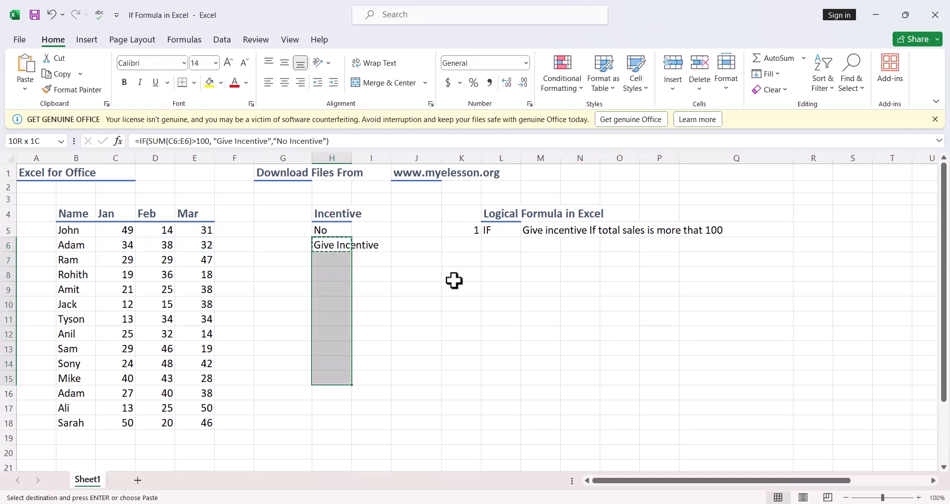
{"action": "key", "text": "shift+Down"}
{"action": "key", "text": "ctrl+v"}
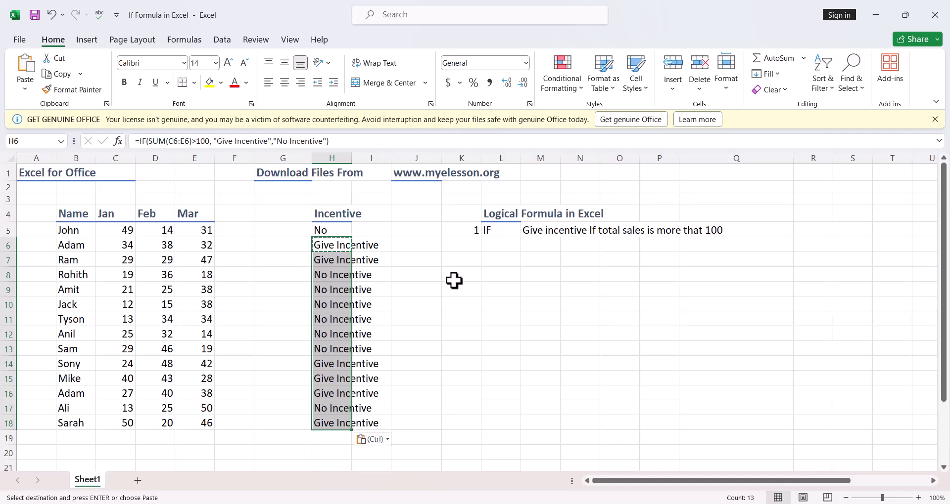
Review the copied Incentive formulas and results row by row in column H.
{"action": "key", "text": "Escape"}
{"action": "key", "text": "Down"}
{"action": "key", "text": "Down"}
{"action": "key", "text": "Down"}
{"action": "key", "text": "Down"}
{"action": "key", "text": "Down"}
{"action": "key", "text": "Down"}
{"action": "key", "text": "Down"}
{"action": "key", "text": "Down"}
{"action": "key", "text": "Down"}
{"action": "key", "text": "Down"}
{"action": "key", "text": "Up"}
{"action": "key", "text": "Up"}
{"action": "key", "text": "Up"}
{"action": "key", "text": "Up"}
{"action": "key", "text": "Up"}
{"action": "key", "text": "Up"}
{"action": "key", "text": "Up"}
{"action": "key", "text": "Up"}
{"action": "key", "text": "Up"}
{"action": "key", "text": "Up"}
{"action": "key", "text": "Up"}
{"action": "key", "text": "Up"}
Total the first salesperson's January to March sales in F5 with =SUM(C5:E5).
{"action": "key", "text": "Left"}
{"action": "key", "text": "Down"}
{"action": "key", "text": "Down"}
{"action": "key", "text": "Left"}
{"action": "key", "text": "Up"}
{"action": "type", "text": "=sum"}
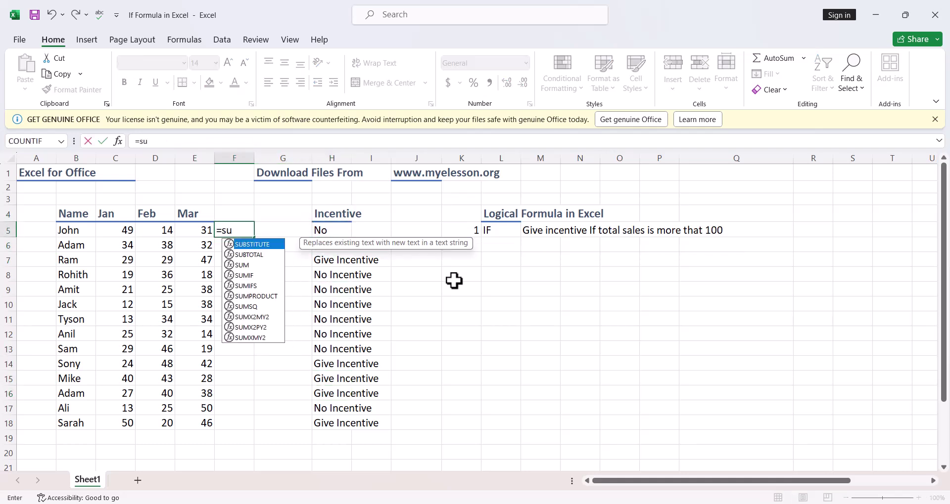
{"action": "key", "text": "Tab"}
{"action": "key", "text": "Left"}
{"action": "key", "text": "shift+Left"}
{"action": "key", "text": "shift+Left"}
{"action": "type", "text": ")"}
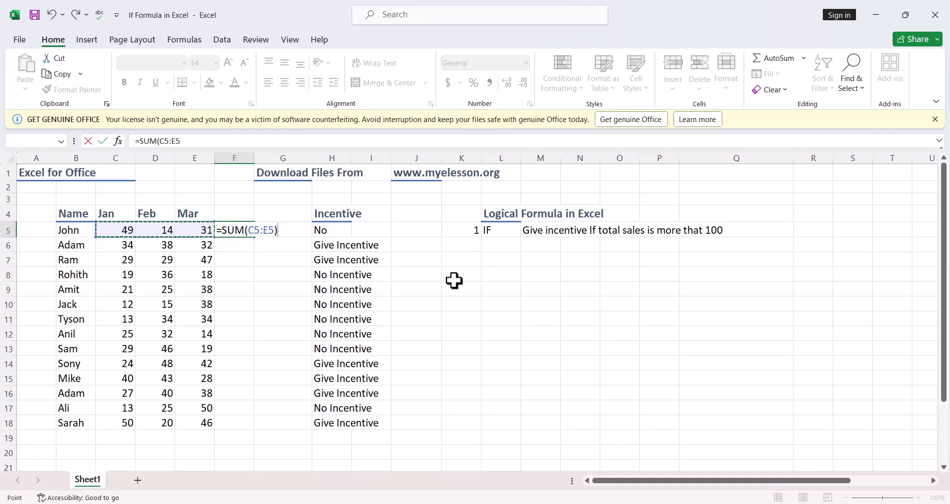
{"action": "key", "text": "Return"}
Copy the SUM formula from F5 down through F18.
{"action": "key", "text": "Up"}
{"action": "key", "text": "ctrl+c"}
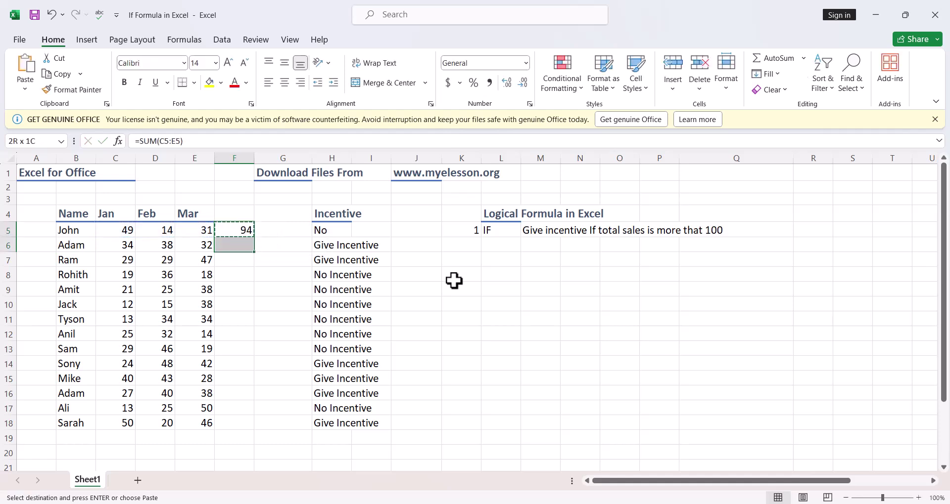
{"action": "key", "text": "shift+Down"}
{"action": "key", "text": "shift+Down"}
{"action": "key", "text": "shift+Down"}
{"action": "key", "text": "shift+Down"}
{"action": "key", "text": "shift+Down"}
{"action": "key", "text": "shift+Down"}
{"action": "key", "text": "shift+Down"}
{"action": "key", "text": "shift+Down"}
{"action": "key", "text": "shift+Down"}
{"action": "key", "text": "shift+Down"}
{"action": "key", "text": "shift+Down"}
{"action": "key", "text": "shift+Down"}
{"action": "key", "text": "ctrl+v"}
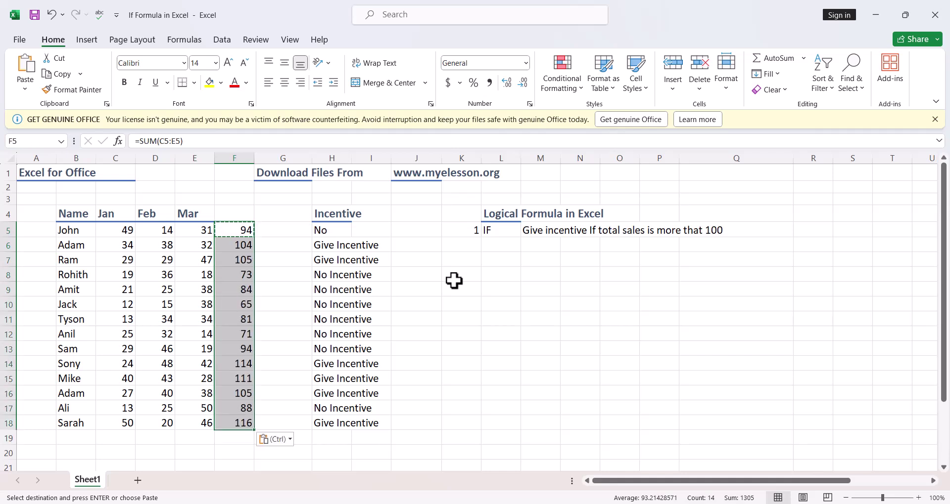
{"action": "key", "text": "Escape"}
Compare the sales totals with the Incentive results, highlighting rows 14 to 16.
{"action": "key", "text": "Down"}
{"action": "key", "text": "Down"}
{"action": "key", "text": "Down"}
{"action": "key", "text": "Down"}
{"action": "key", "text": "Down"}
{"action": "key", "text": "Down"}
{"action": "key", "text": "Down"}
{"action": "key", "text": "Down"}
{"action": "key", "text": "Down"}
{"action": "key", "text": "Down"}
{"action": "key", "text": "Down"}
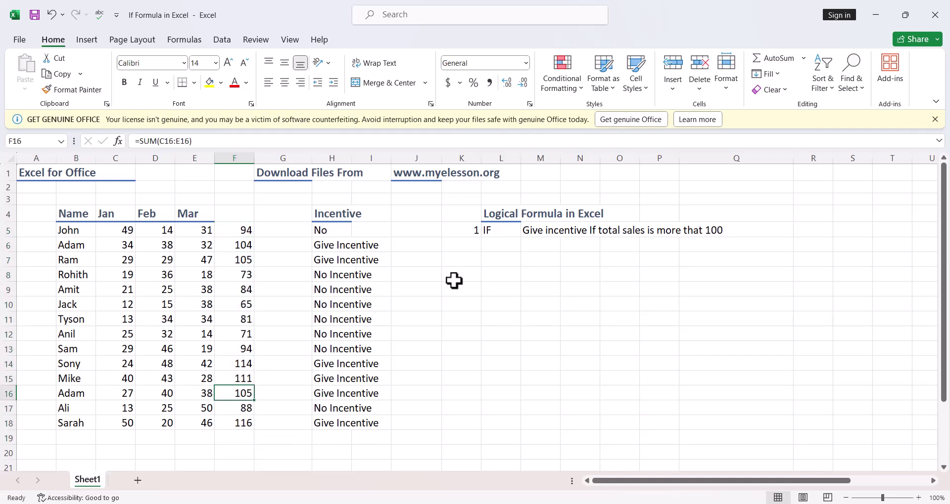
{"action": "key", "text": "Up"}
{"action": "key", "text": "Up"}
{"action": "key", "text": "shift+space"}
{"action": "key", "text": "shift+Down"}
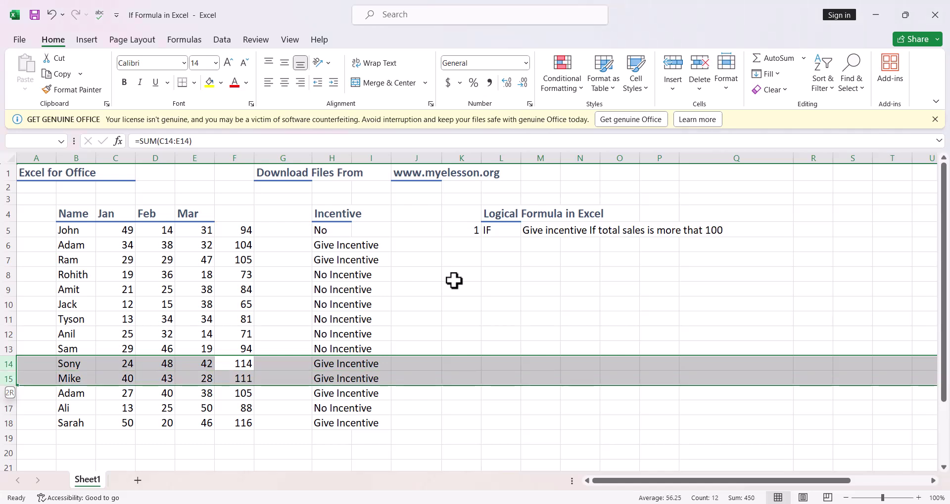
{"action": "key", "text": "shift+Down"}
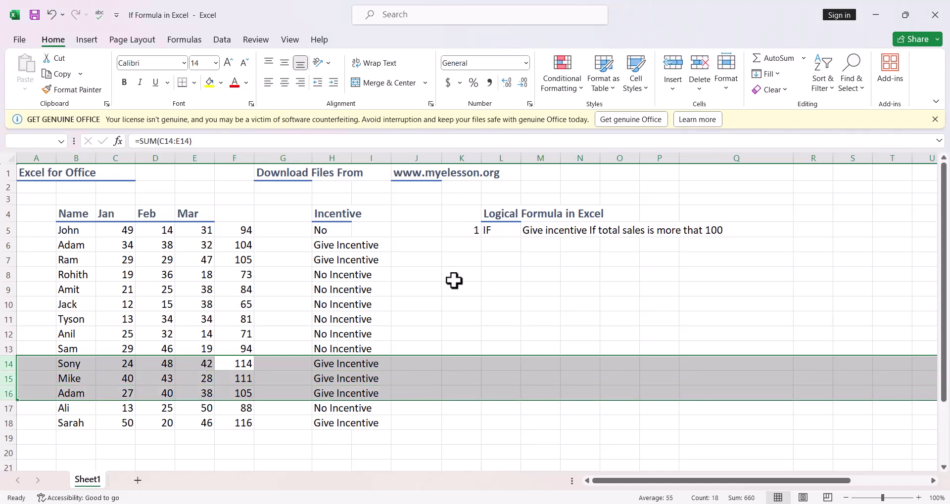
Highlight rows 6 and 7 to compare their sales totals with the Incentive results.
{"action": "left_click", "coordinate": [6, 424]}
{"action": "key", "text": "Up"}
{"action": "key", "text": "Up"}
{"action": "key", "text": "Up"}
{"action": "key", "text": "Up"}
{"action": "key", "text": "Up"}
{"action": "key", "text": "Up"}
{"action": "key", "text": "Up"}
{"action": "key", "text": "Up"}
{"action": "key", "text": "Up"}
{"action": "key", "text": "Up"}
{"action": "key", "text": "Up"}
{"action": "key", "text": "Up"}
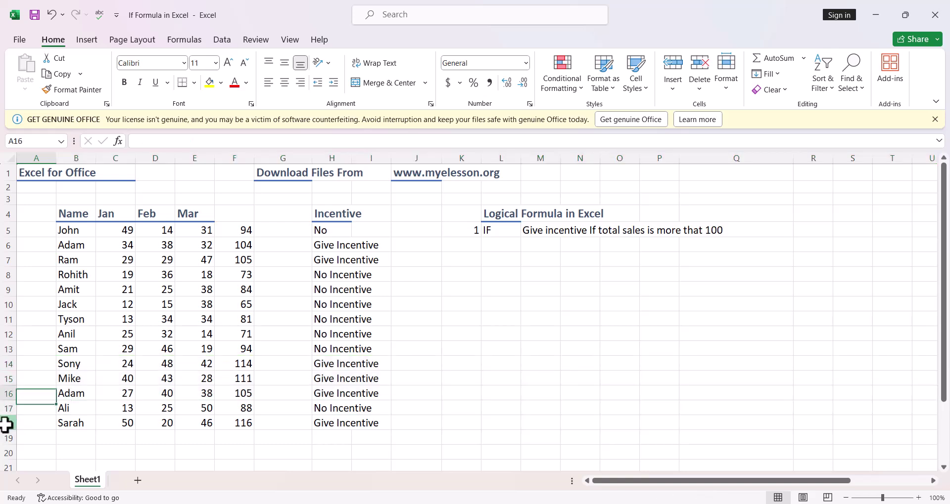
{"action": "key", "text": "shift+space"}
{"action": "key", "text": "shift+Down"}
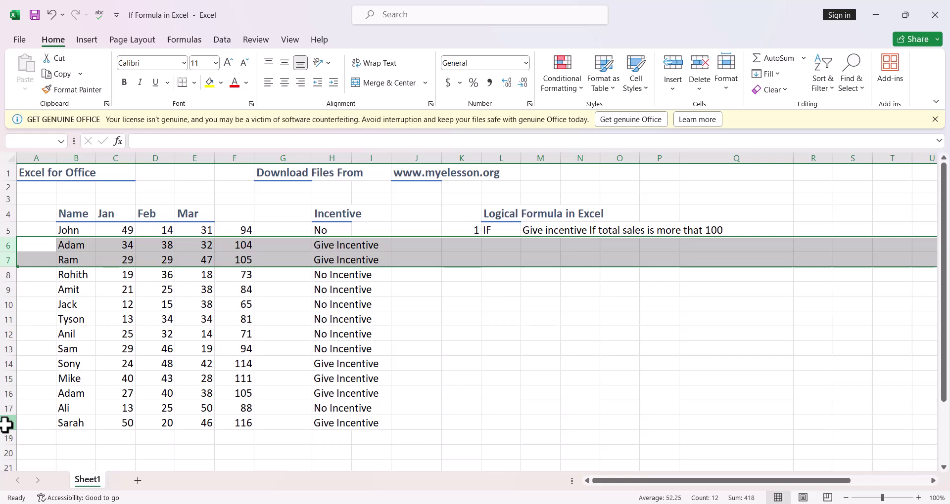
Clear the Incentive formulas from H6:H18, keeping the one in H5.
{"action": "key", "text": "Right"}
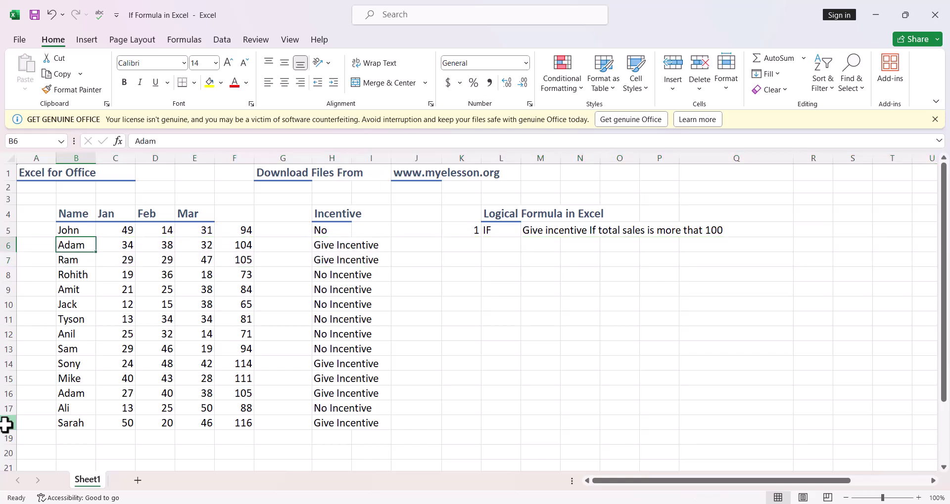
{"action": "key", "text": "Right"}
{"action": "key", "text": "Right"}
{"action": "key", "text": "Right"}
{"action": "key", "text": "Right"}
{"action": "key", "text": "Right"}
{"action": "key", "text": "Right"}
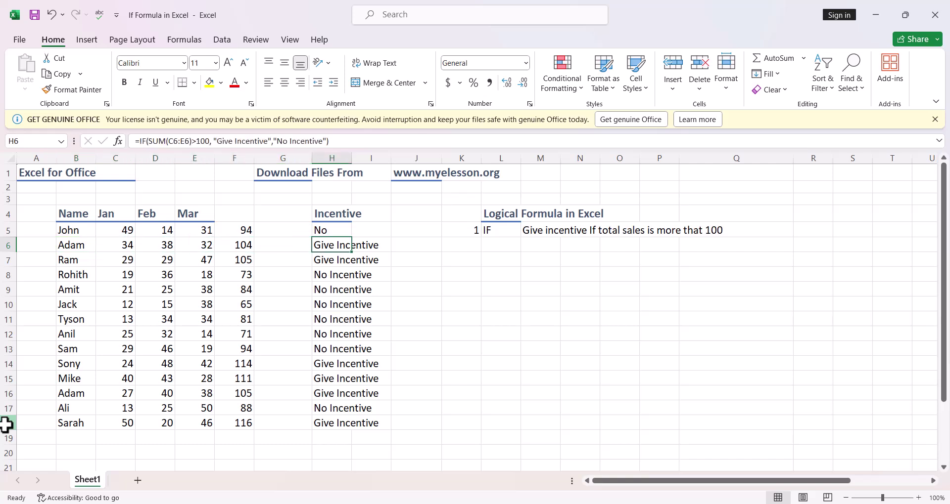
{"action": "key", "text": "Up"}
{"action": "key", "text": "shift+Down"}
{"action": "key", "text": "shift+Down"}
{"action": "key", "text": "Down"}
{"action": "key", "text": "shift+Down"}
{"action": "key", "text": "shift+Down"}
{"action": "key", "text": "shift+Down"}
{"action": "key", "text": "shift+Down"}
{"action": "key", "text": "shift+Down"}
{"action": "key", "text": "shift+Down"}
{"action": "key", "text": "shift+Down"}
{"action": "key", "text": "shift+Down"}
{"action": "key", "text": "shift+Down"}
{"action": "key", "text": "shift+Down"}
{"action": "key", "text": "shift+Down"}
{"action": "key", "text": "shift+Down"}
{"action": "key", "text": "shift+Down"}
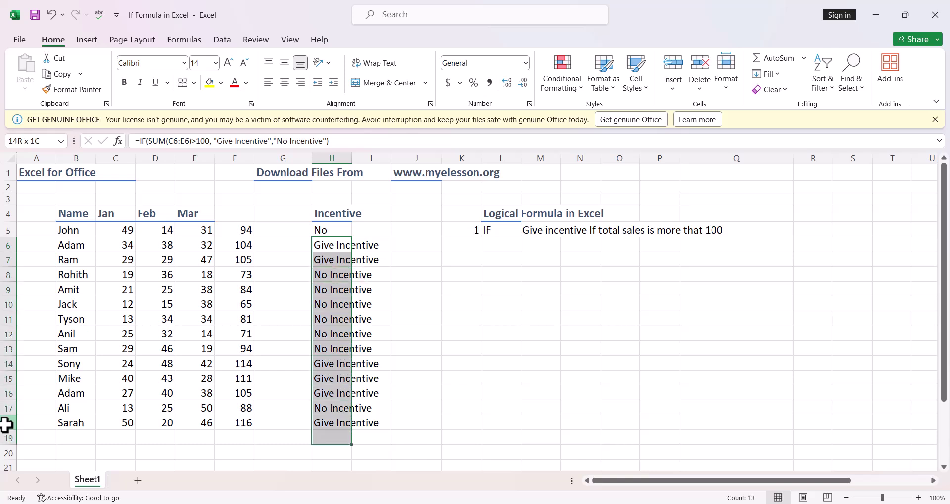
{"action": "key", "text": "Delete"}
Enter =IF(SUM(C6:E6)>100,"Yes","No") in H6.
{"action": "key", "text": "Up"}
{"action": "key", "text": "Down"}
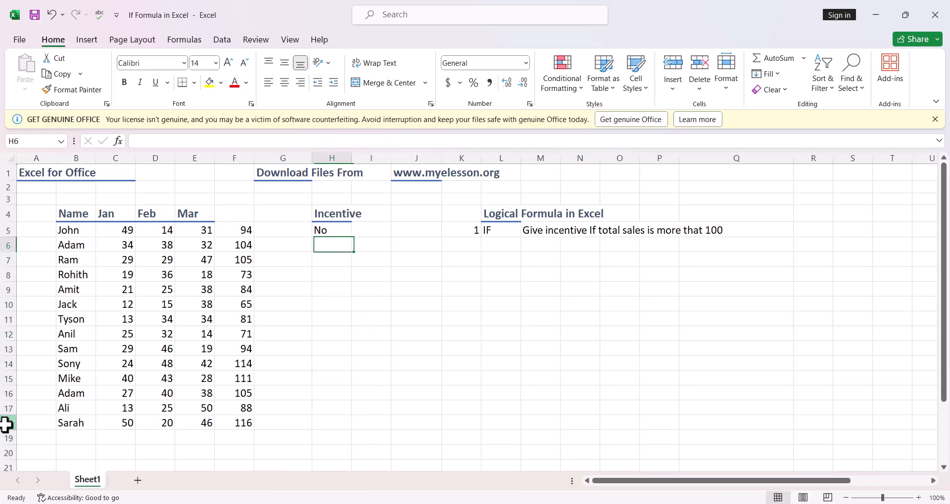
{"action": "type", "text": "="}
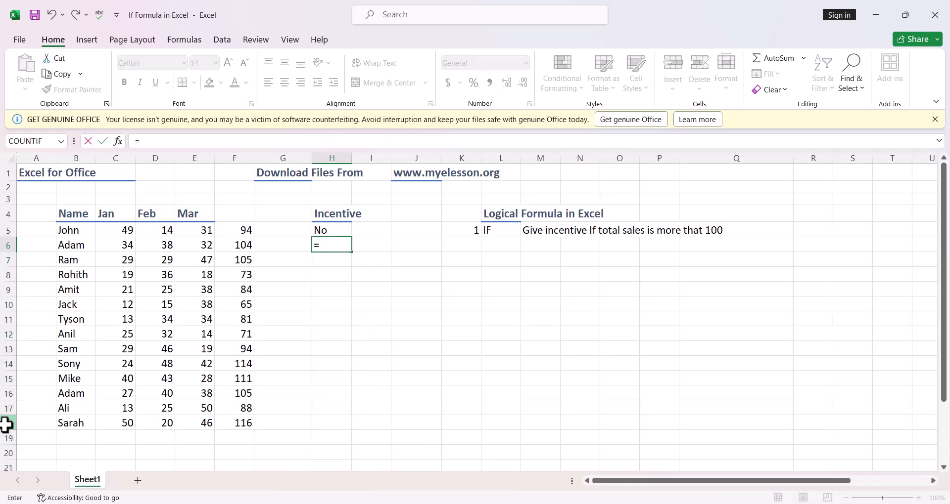
{"action": "type", "text": "if"}
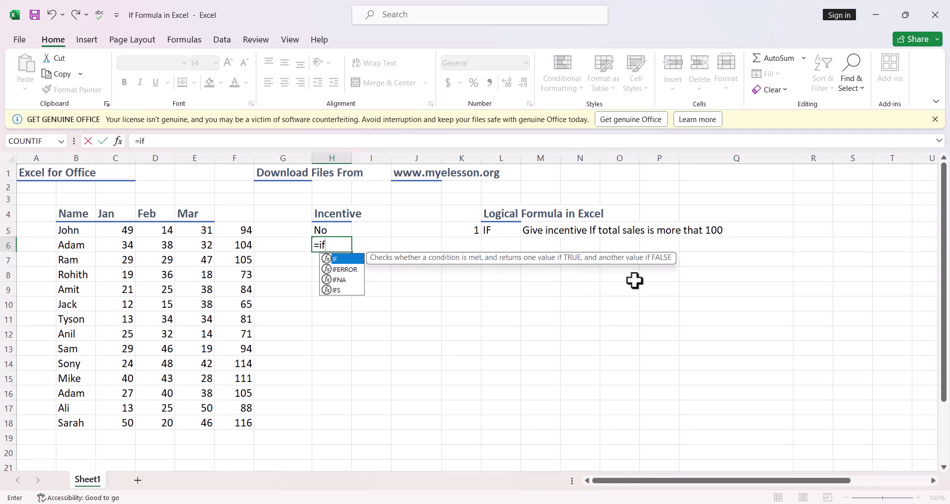
{"action": "type", "text": "("}
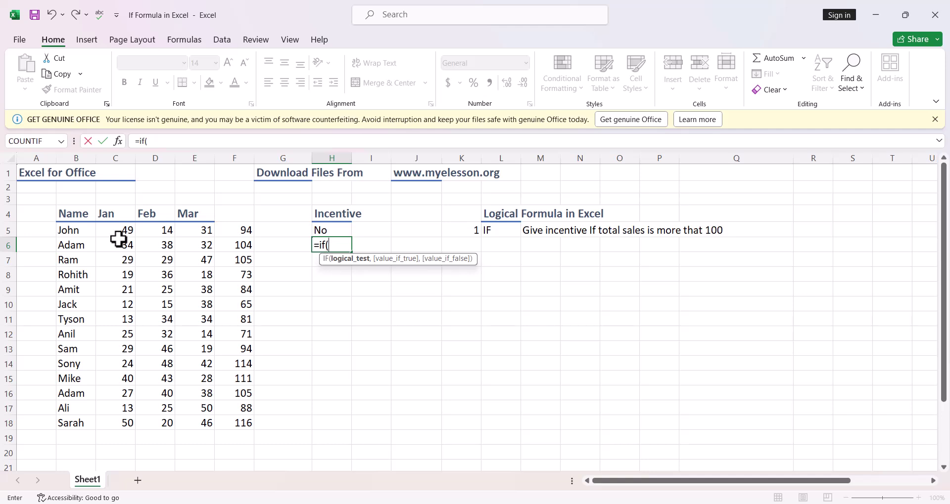
{"action": "type", "text": "su"}
{"action": "key", "text": "Tab"}
{"action": "key", "text": "Left"}
{"action": "key", "text": "Left"}
{"action": "key", "text": "Left"}
{"action": "key", "text": "shift+Left"}
{"action": "key", "text": "shift+Left"}
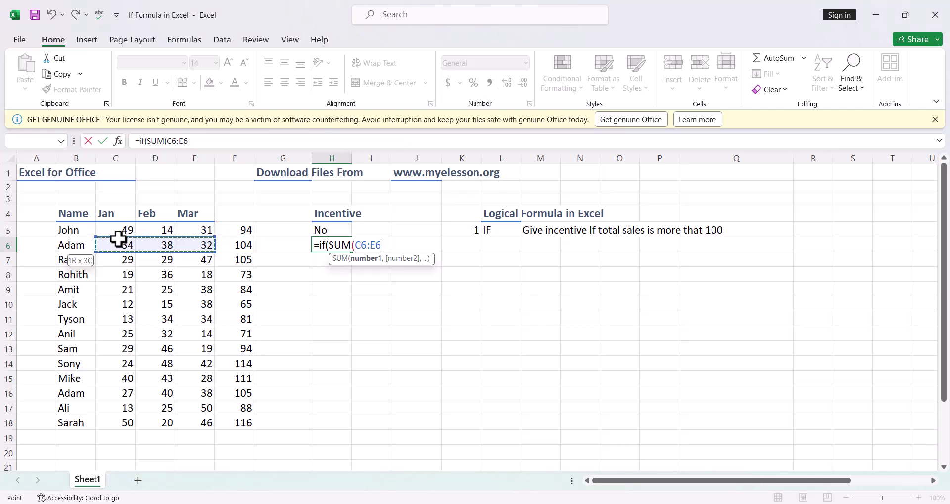
{"action": "type", "text": ")>100"}
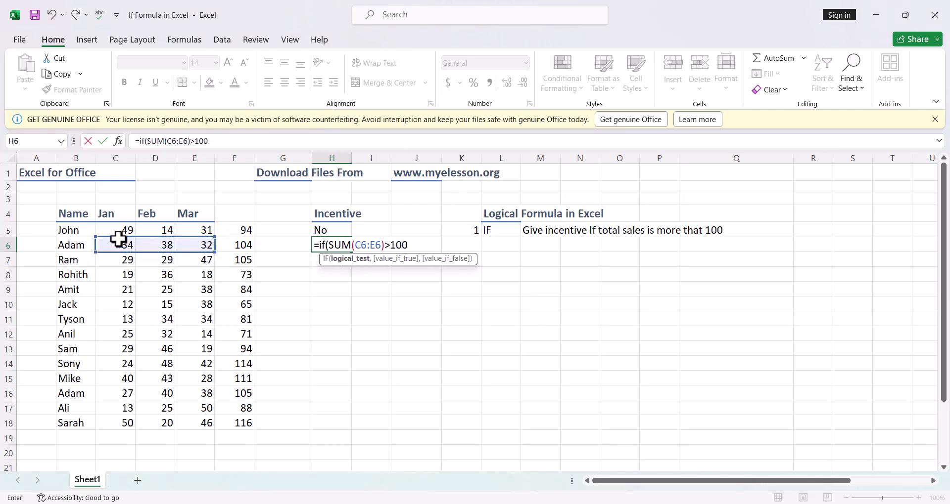
{"action": "type", "text": ","}
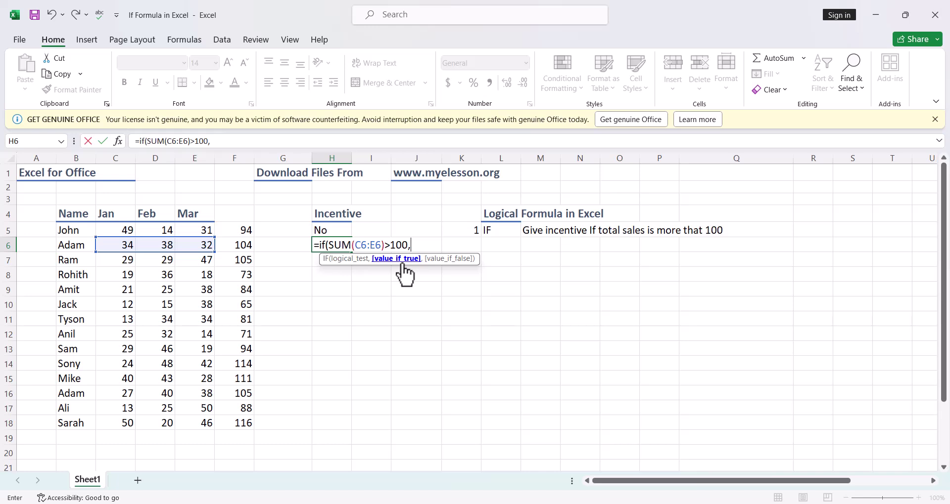
{"action": "type", "text": "\"Yes\""}
{"action": "type", "text": ","}
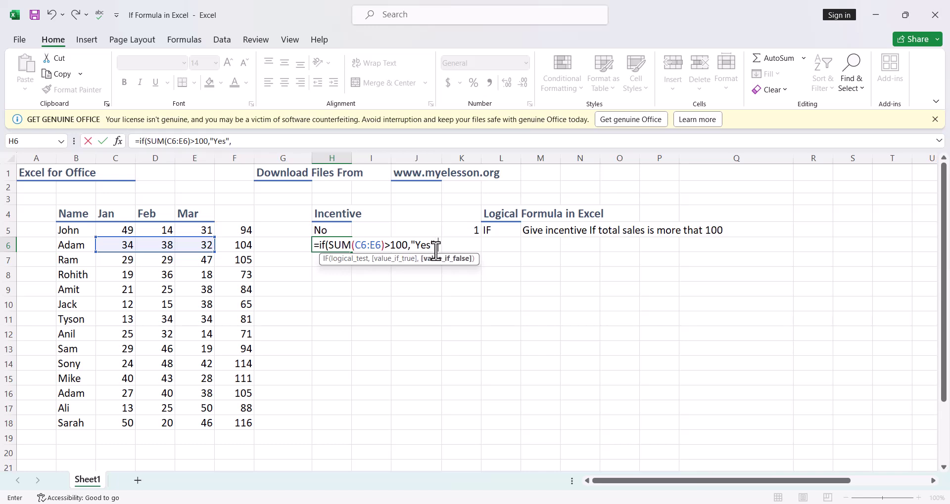
{"action": "type", "text": "\"No\")"}
{"action": "key", "text": "Return"}
Copy the Yes/No IF formula from H6 down through H18 and check the formula in H6.
{"action": "key", "text": "Up"}
{"action": "key", "text": "shift+Down"}
{"action": "key", "text": "ctrl+c"}
{"action": "key", "text": "shift+Down"}
{"action": "key", "text": "shift+Down"}
{"action": "key", "text": "shift+Down"}
{"action": "key", "text": "shift+Down"}
{"action": "key", "text": "shift+Down"}
{"action": "key", "text": "shift+Down"}
{"action": "key", "text": "shift+Down"}
{"action": "key", "text": "shift+Down"}
{"action": "key", "text": "shift+Down"}
{"action": "key", "text": "shift+Down"}
{"action": "key", "text": "shift+Down"}
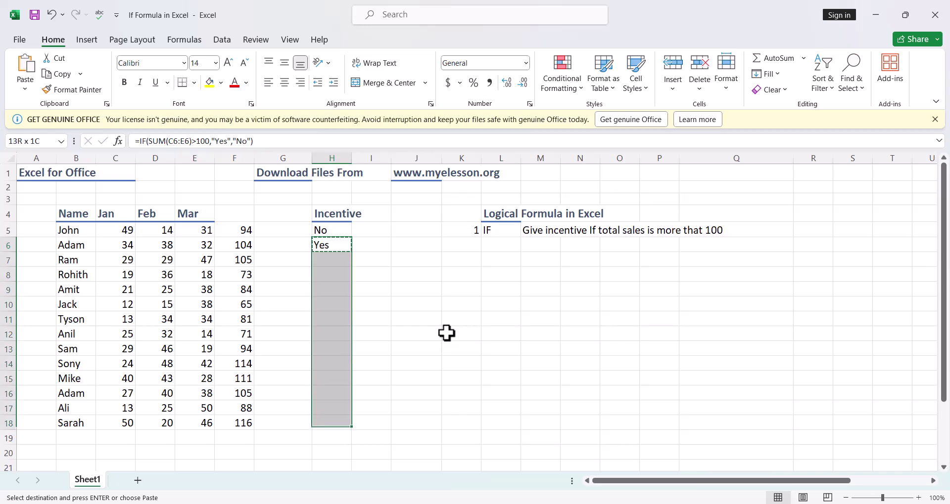
{"action": "key", "text": "ctrl+v"}
{"action": "key", "text": "Escape"}
{"action": "key", "text": "Right"}
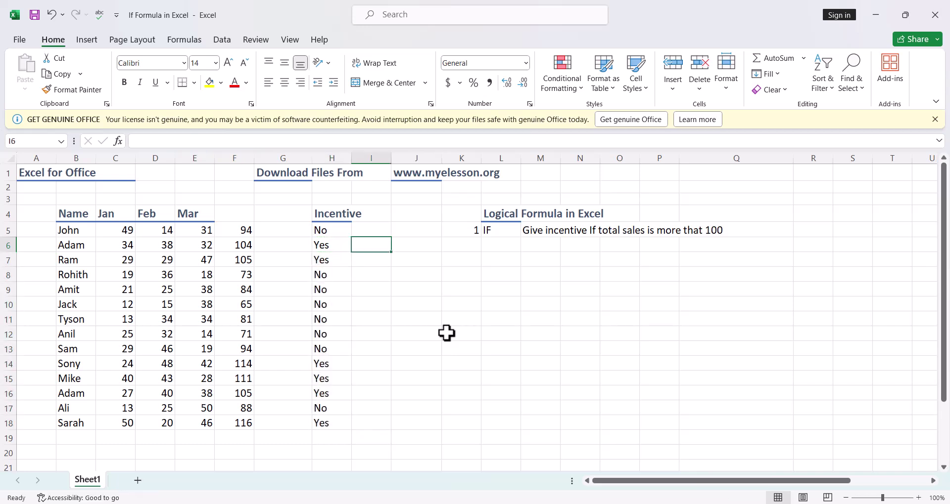
{"action": "key", "text": "Left"}
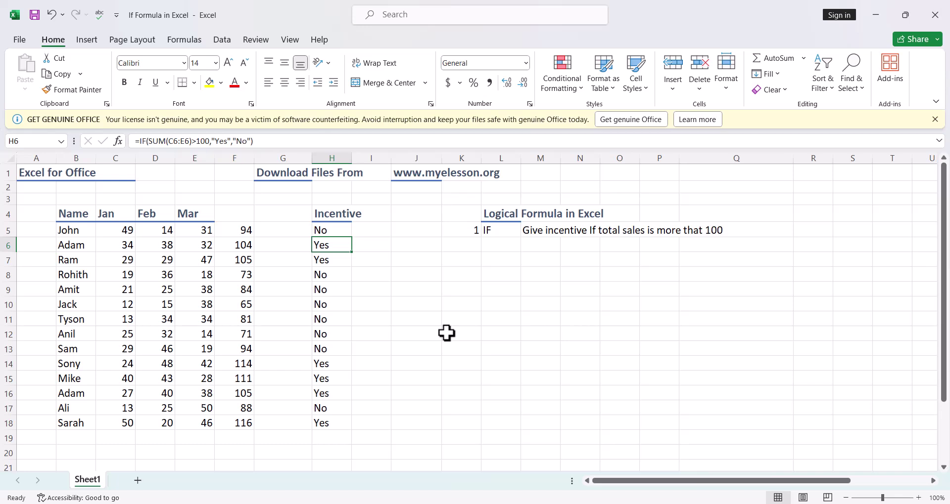